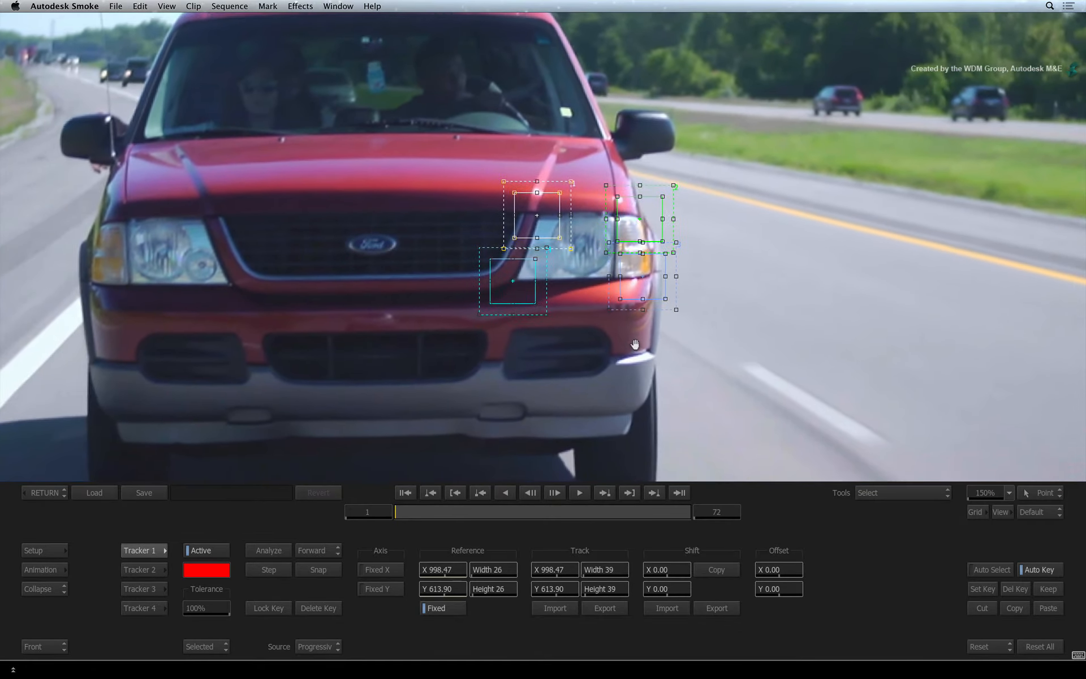
Step: Analyze the four trackers around the headlamp across the whole shot and check the tracked mask on the timeline
left_click_drag(877, 336, 813, 337)
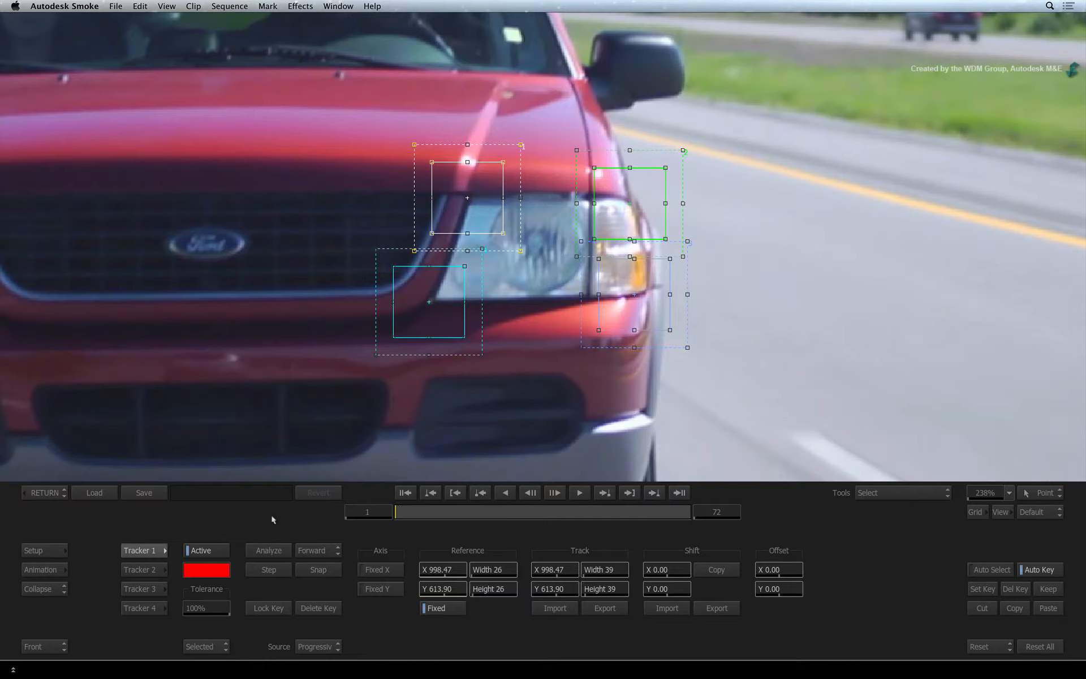
left_click(270, 549)
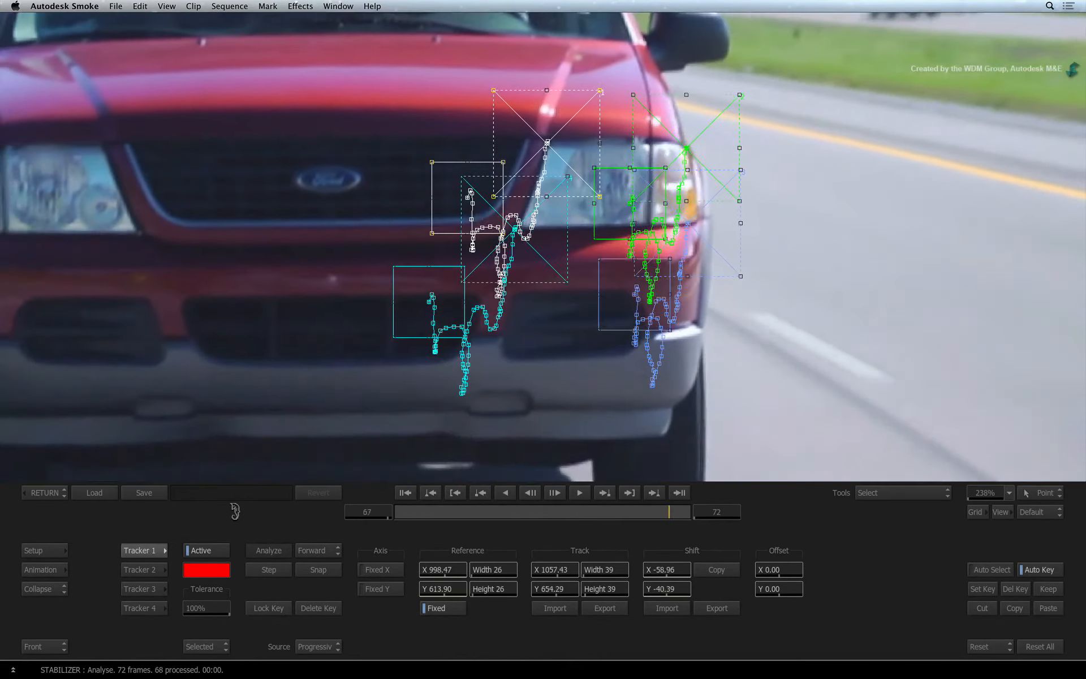
left_click(41, 492)
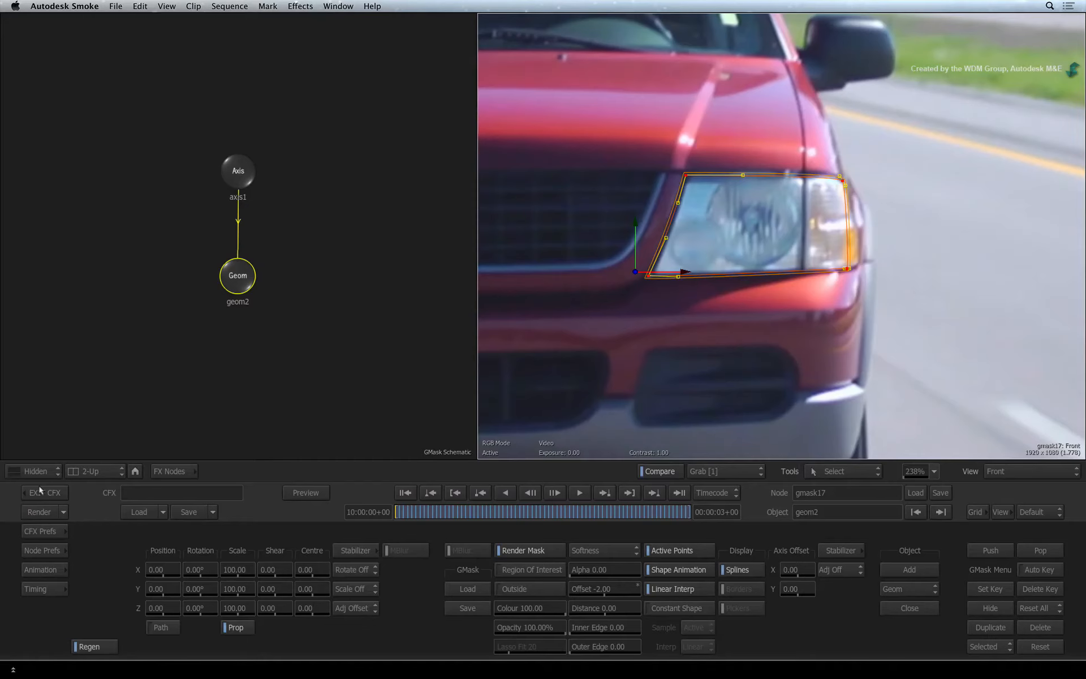
left_click(400, 512)
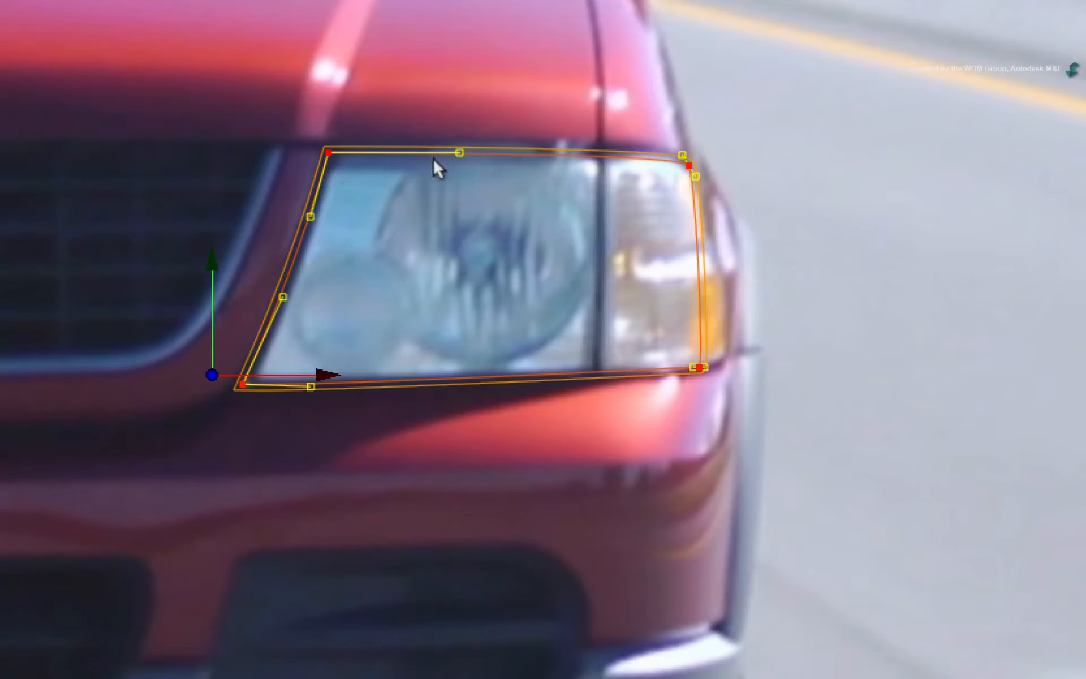
Step: Try pulling the top tangent of the mask's upper-left point up onto the hood on one frame, and step through neighbouring frames to compare
left_click_drag(455, 143, 344, 6)
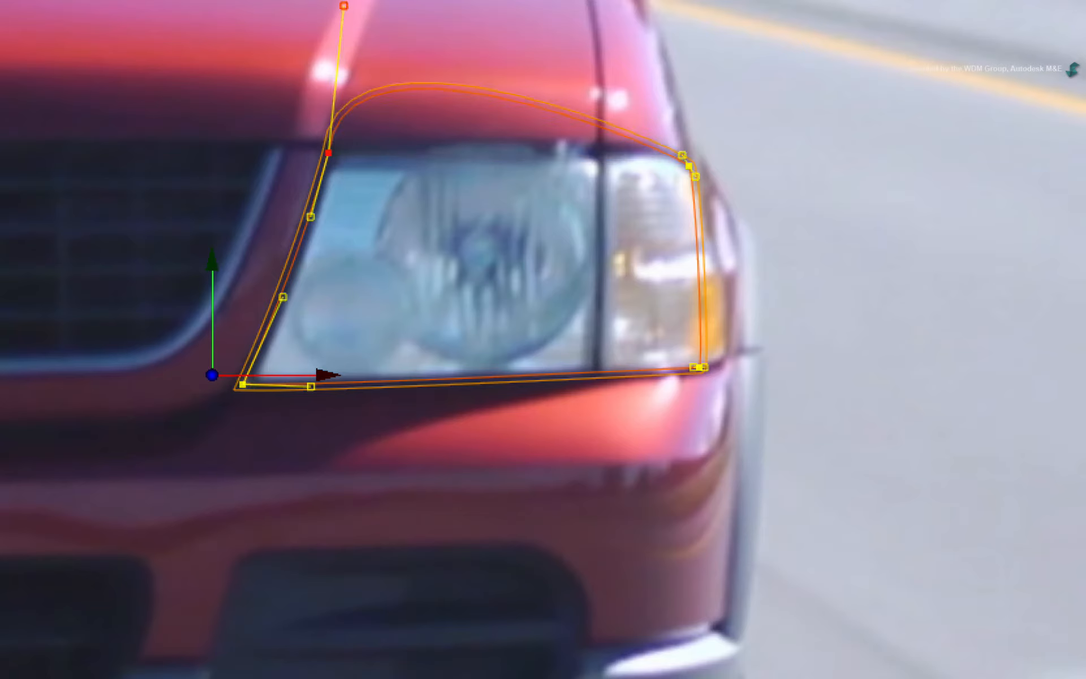
key("Left")
key("Left")
key("Left")
key("Left")
key("Right")
key("Right")
key("Right")
key("Right")
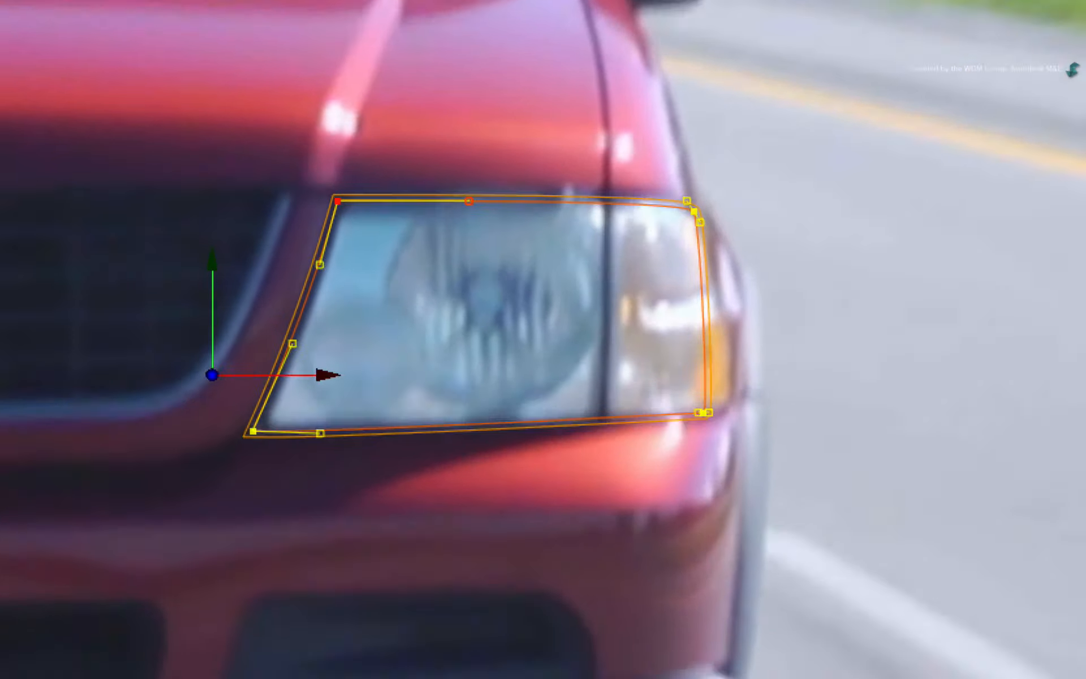
key("Left")
key("Left")
key("Right")
key("Right")
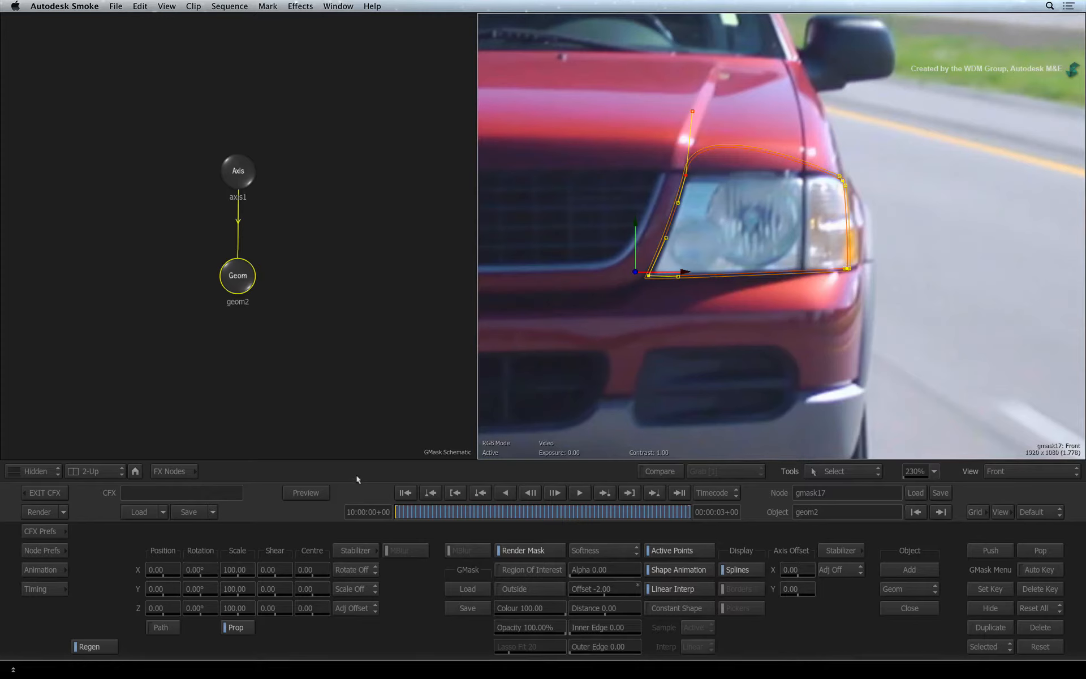
Step: Try Constant Shape on the headlamp mask, removing all keyframes except the current ones, and turn the option off again after scrubbing
left_click(44, 564)
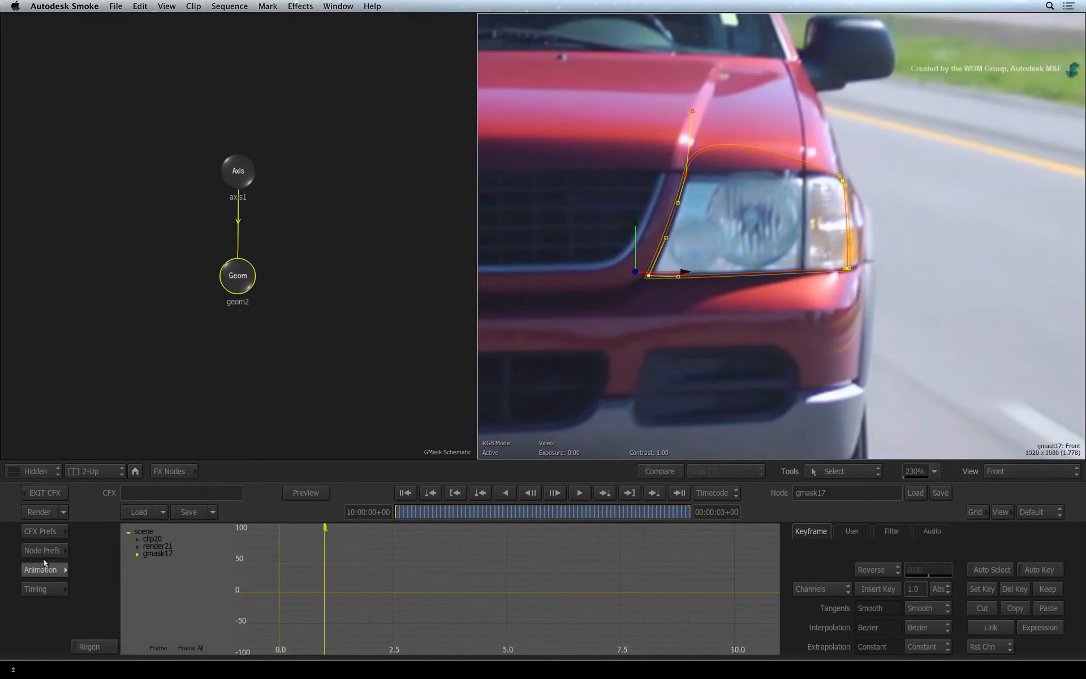
left_click(46, 564)
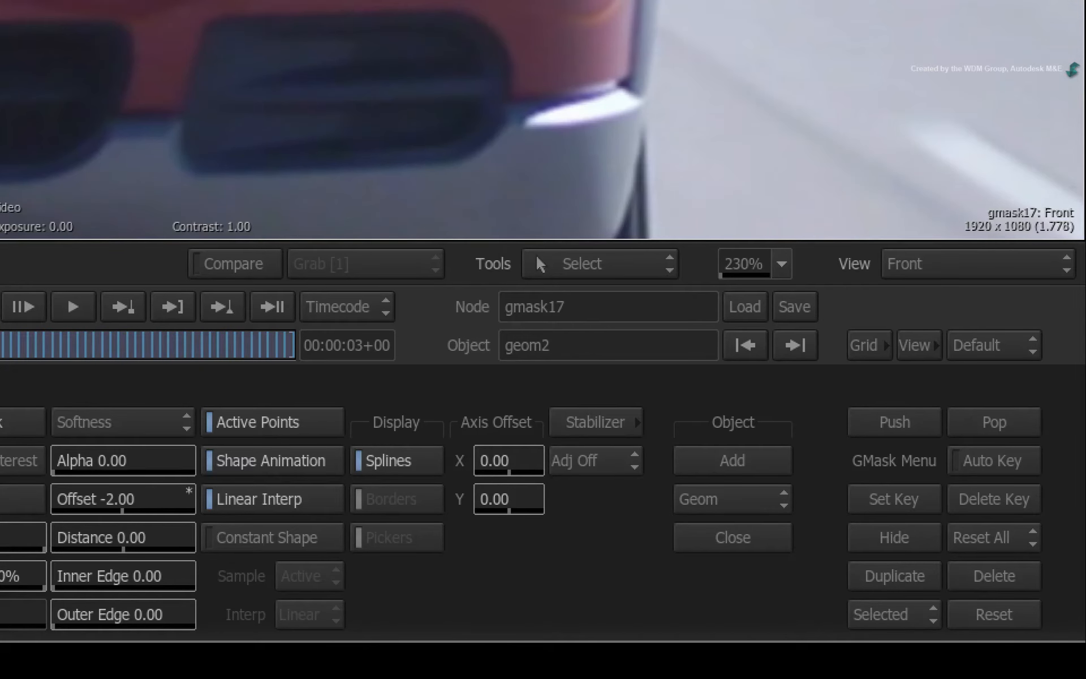
left_click(317, 531)
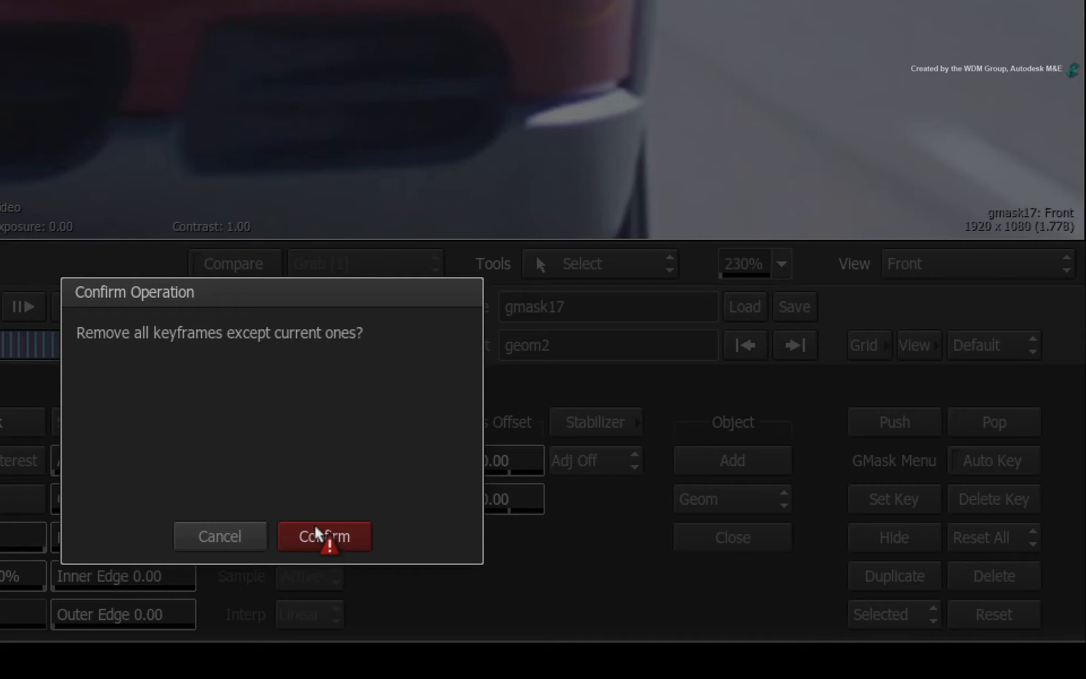
left_click(315, 529)
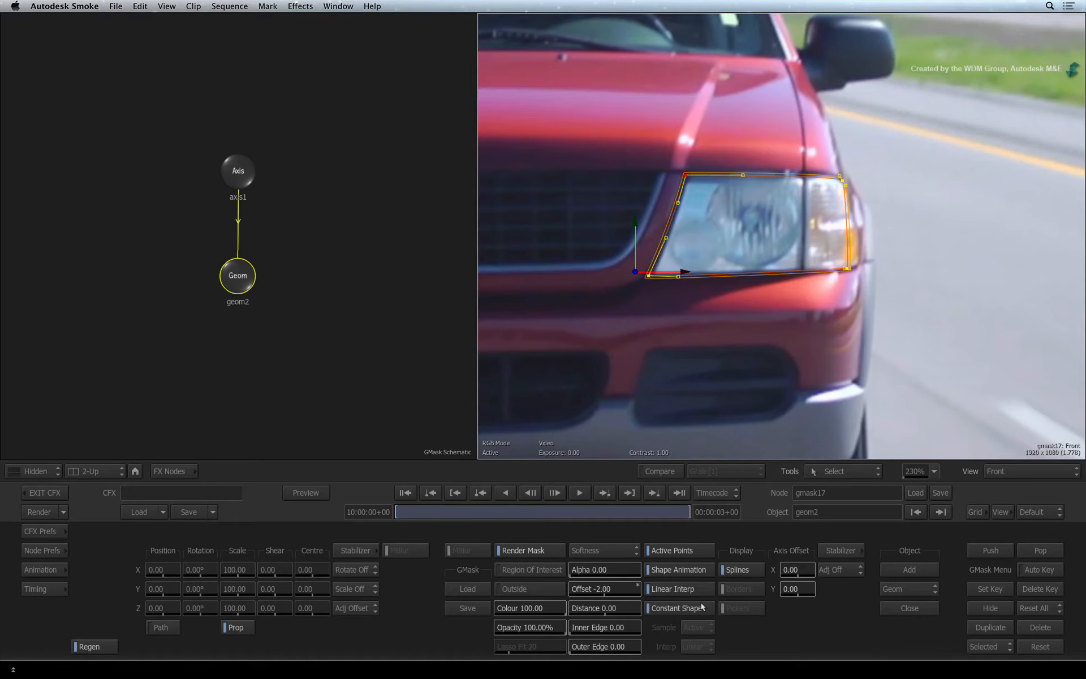
left_click_drag(415, 507, 318, 503)
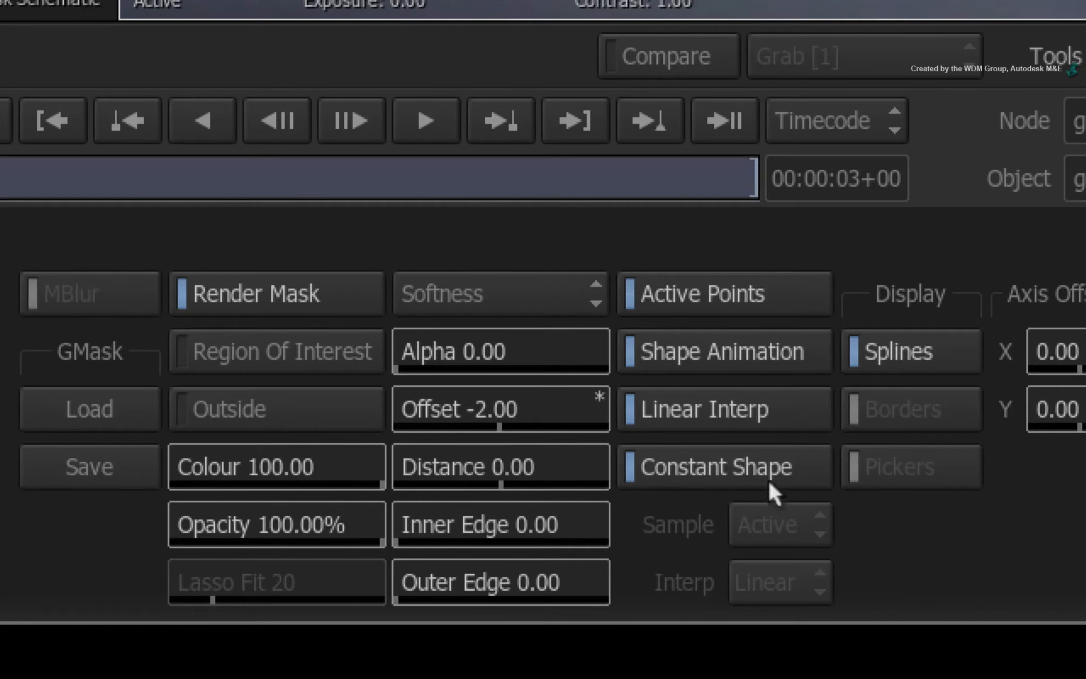
left_click(778, 464)
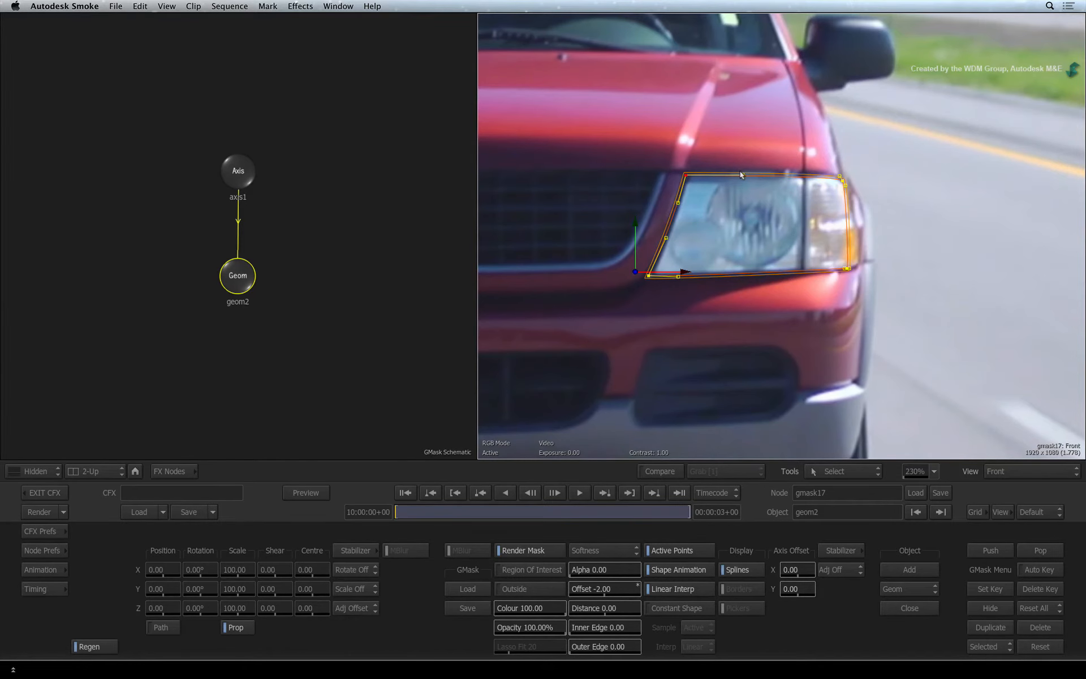
Step: Try bending the mask's top edge upward and reapplying the tracking to all mask points, scrubbing the shot to check the shape
left_click_drag(740, 174, 695, 129)
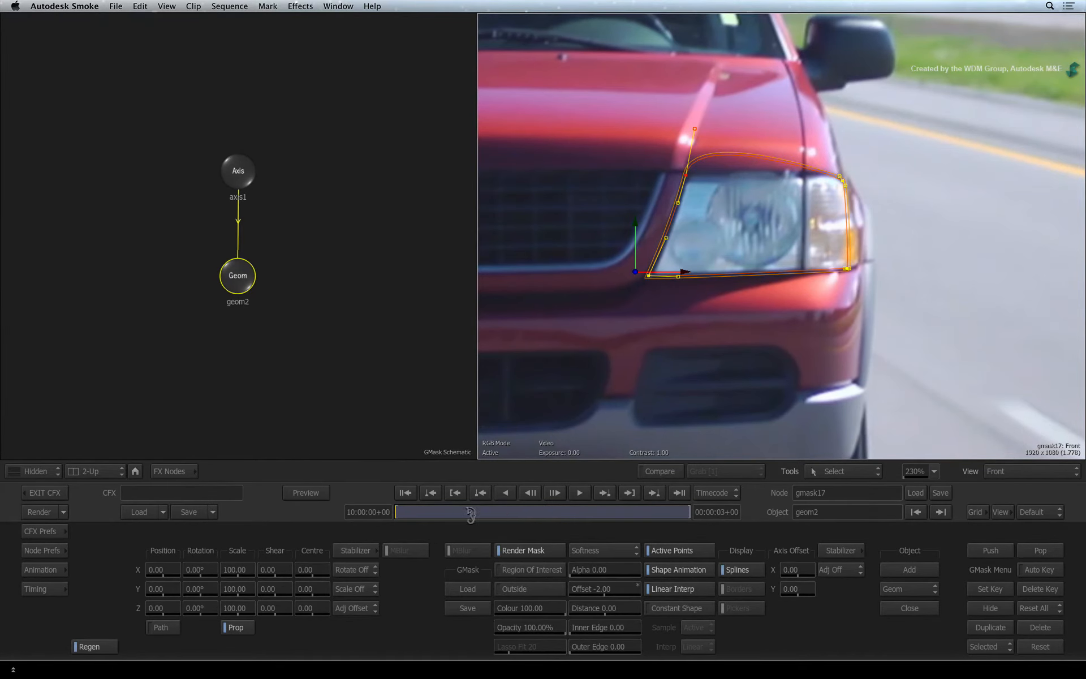
left_click_drag(471, 514, 325, 501)
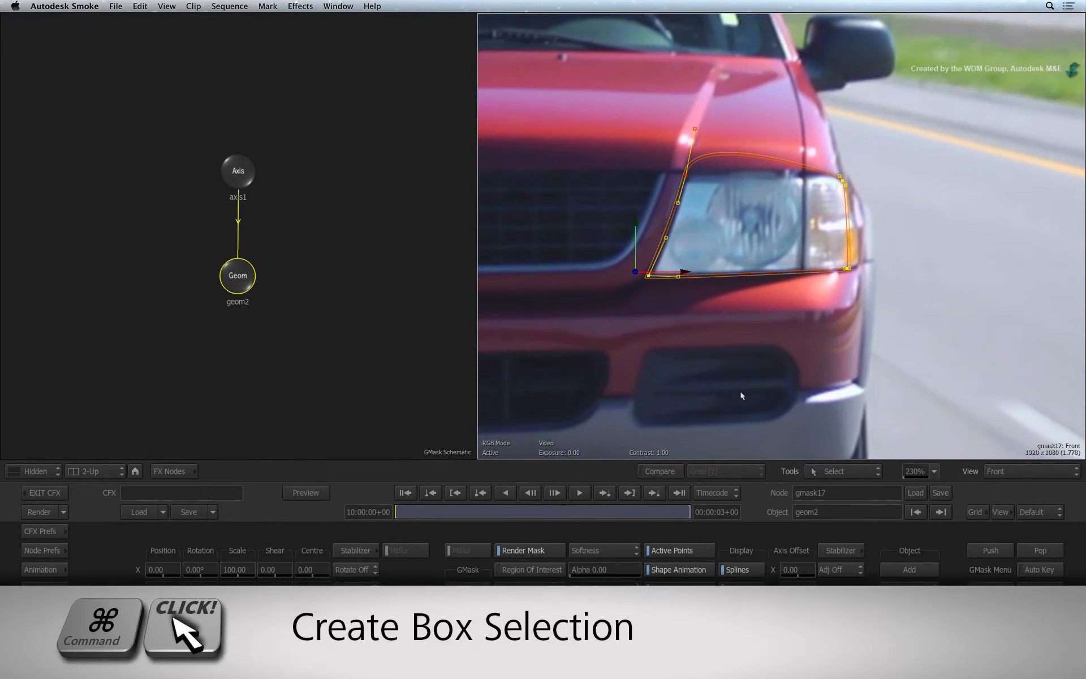
left_click_drag(606, 100, 935, 312)
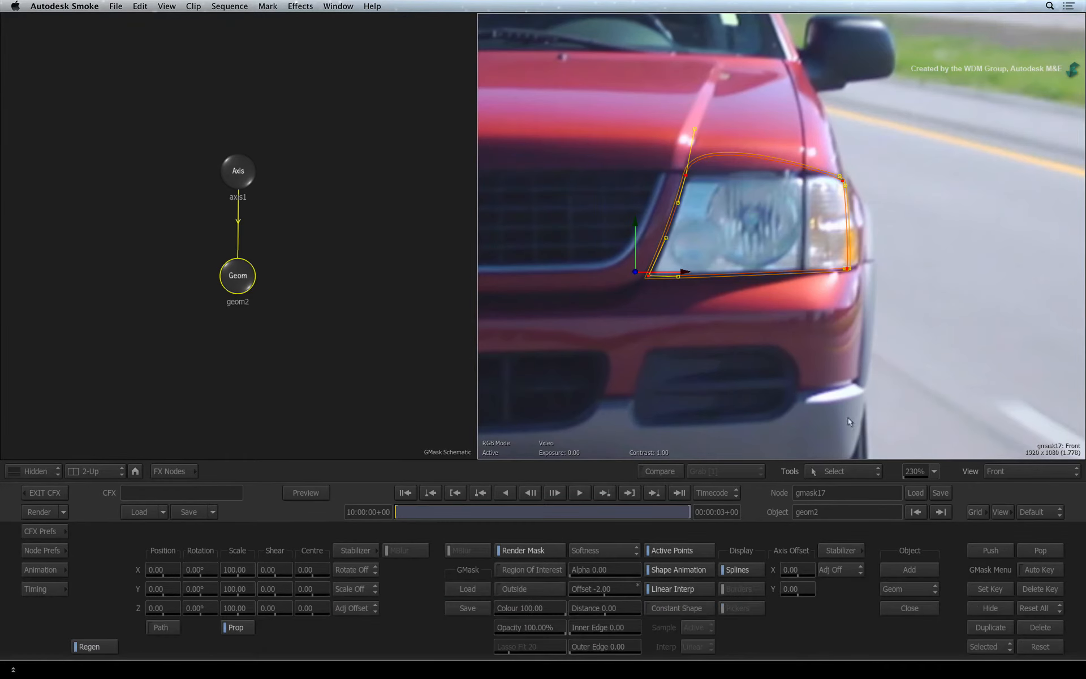
left_click(847, 545)
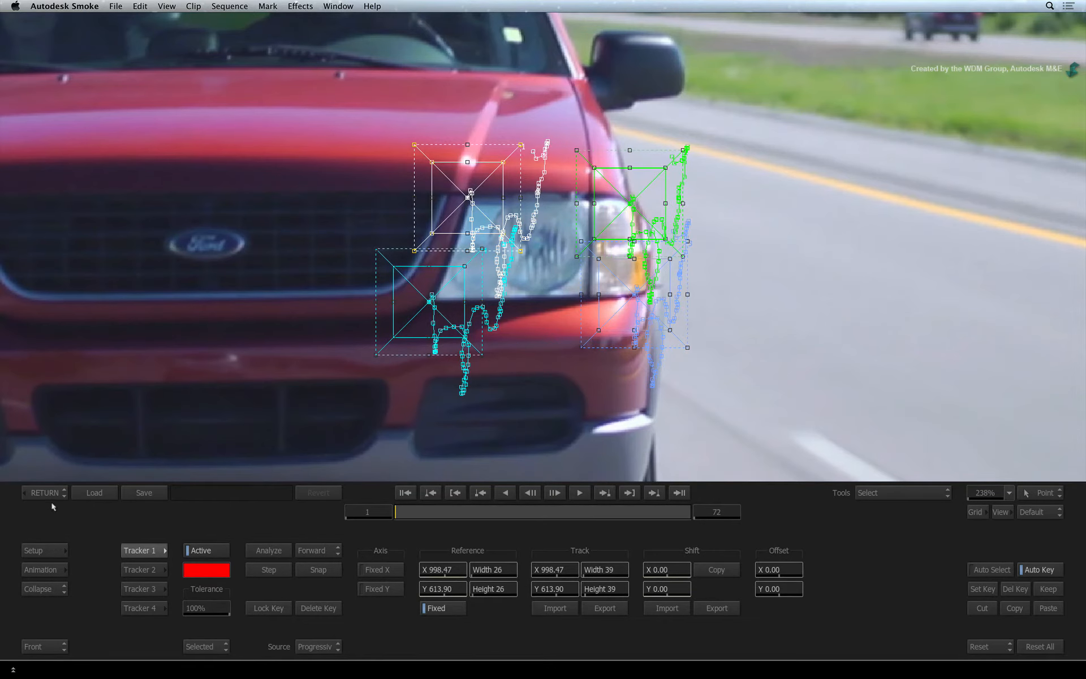
left_click(48, 492)
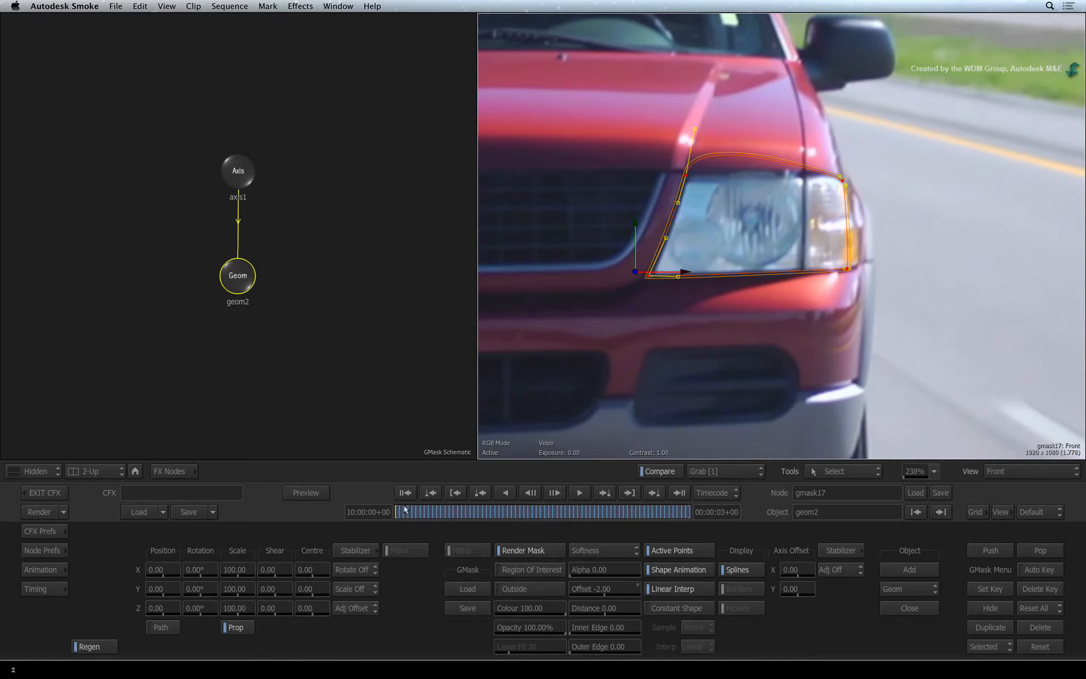
left_click_drag(404, 512, 605, 512)
Step: Undo the recent mask shape and tracking changes to restore the original tracked headlamp mask
key("super+z")
key("super+z")
key("super+z")
key("super+z")
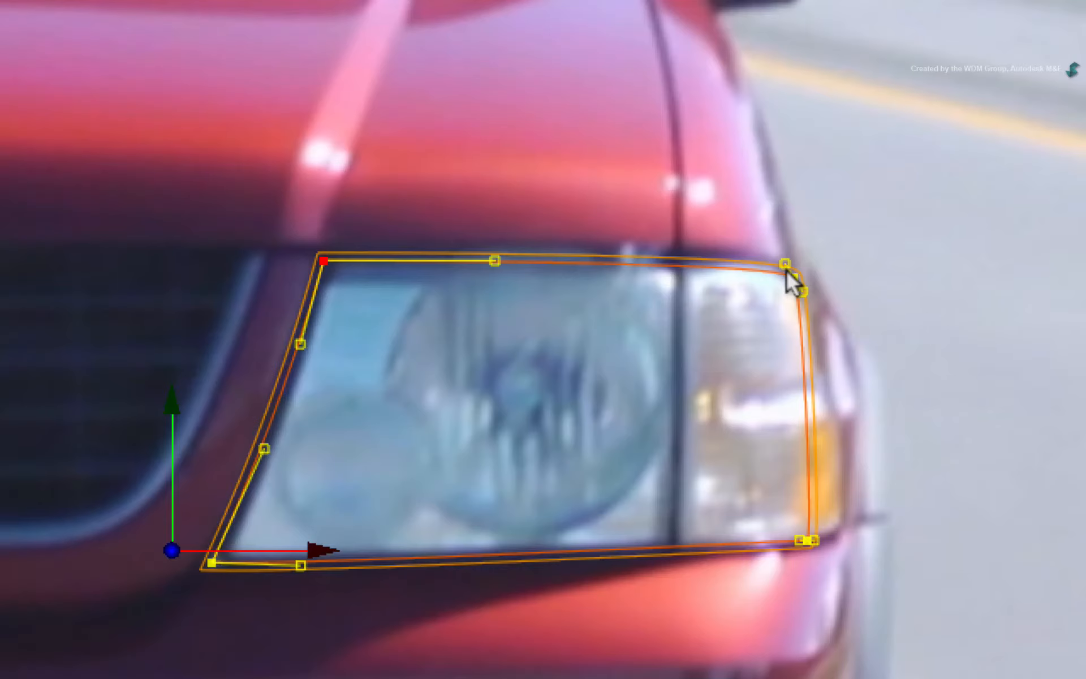
Step: Try moving only the mask's upper-right point outward with the Select tool, check it on the timeline, and undo the move
left_click_drag(790, 266, 902, 140)
left_click_drag(398, 510, 346, 485)
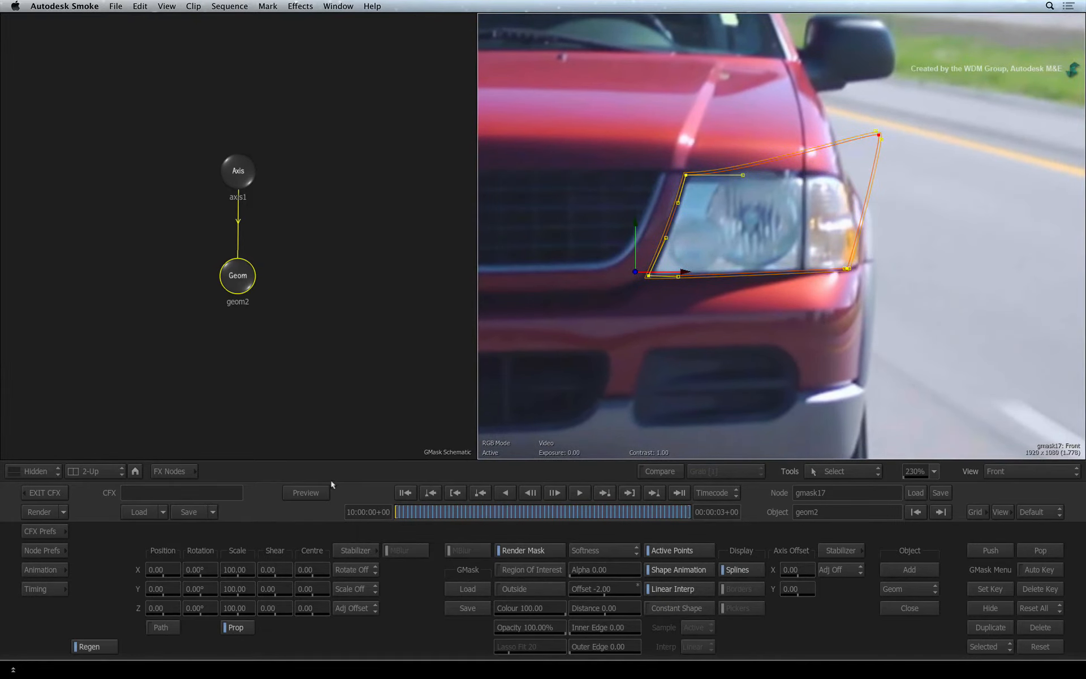
key("super+z")
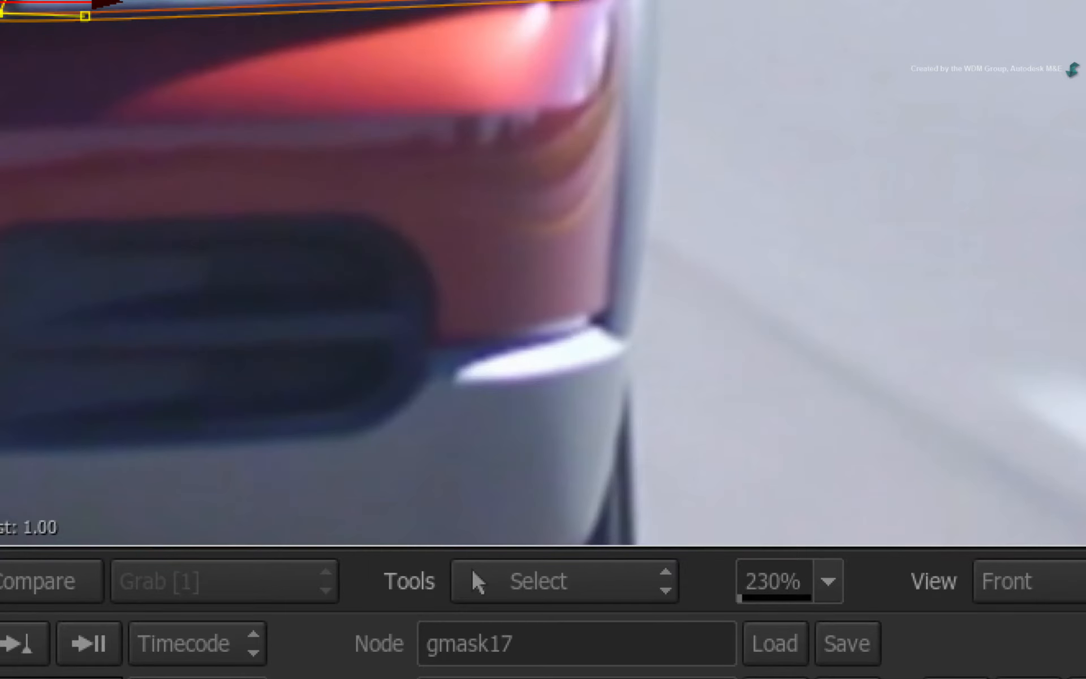
Step: Use the Trans Keys tool to move the mask's two right-hand points inward to the dark divider between the headlamp and the indicator
left_click(613, 574)
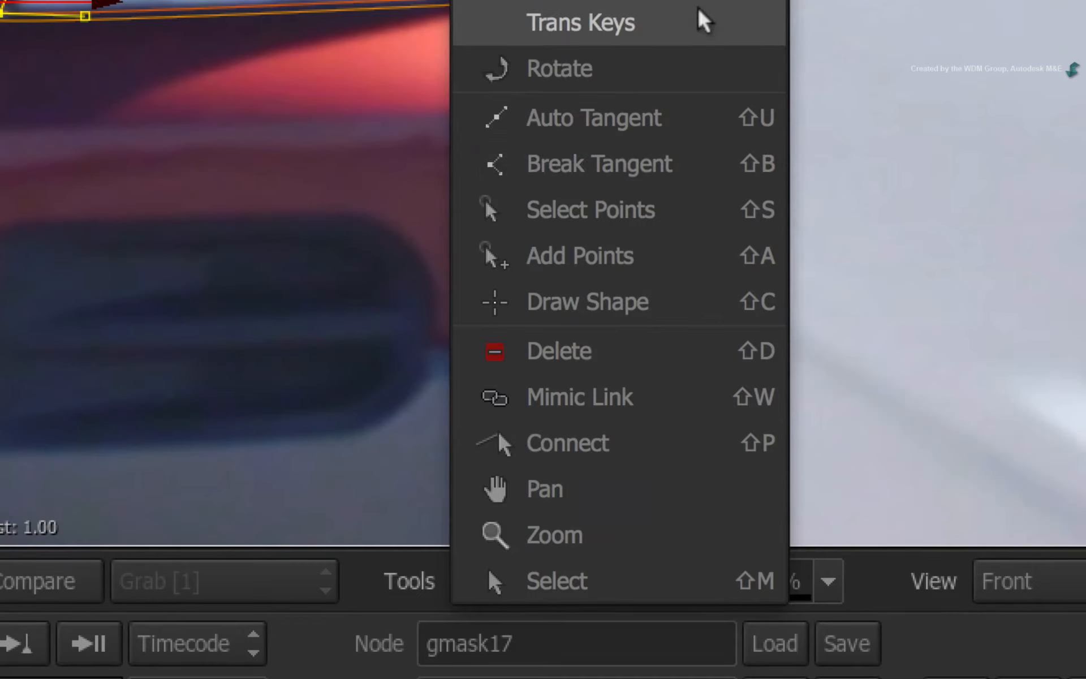
left_click(704, 22)
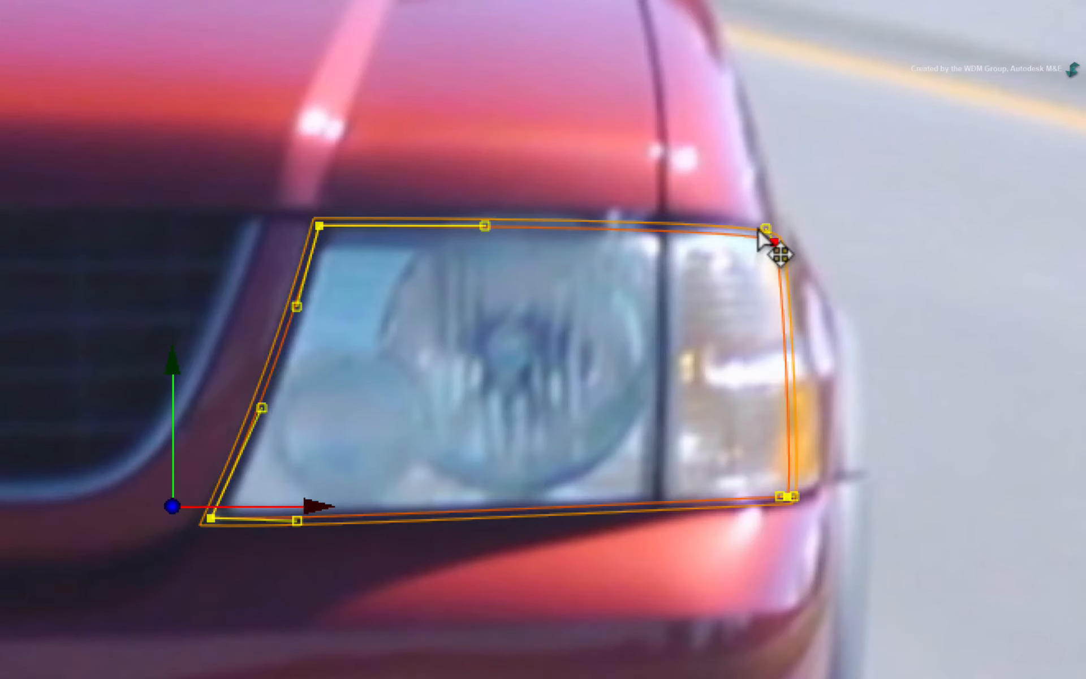
left_click_drag(763, 233, 666, 233)
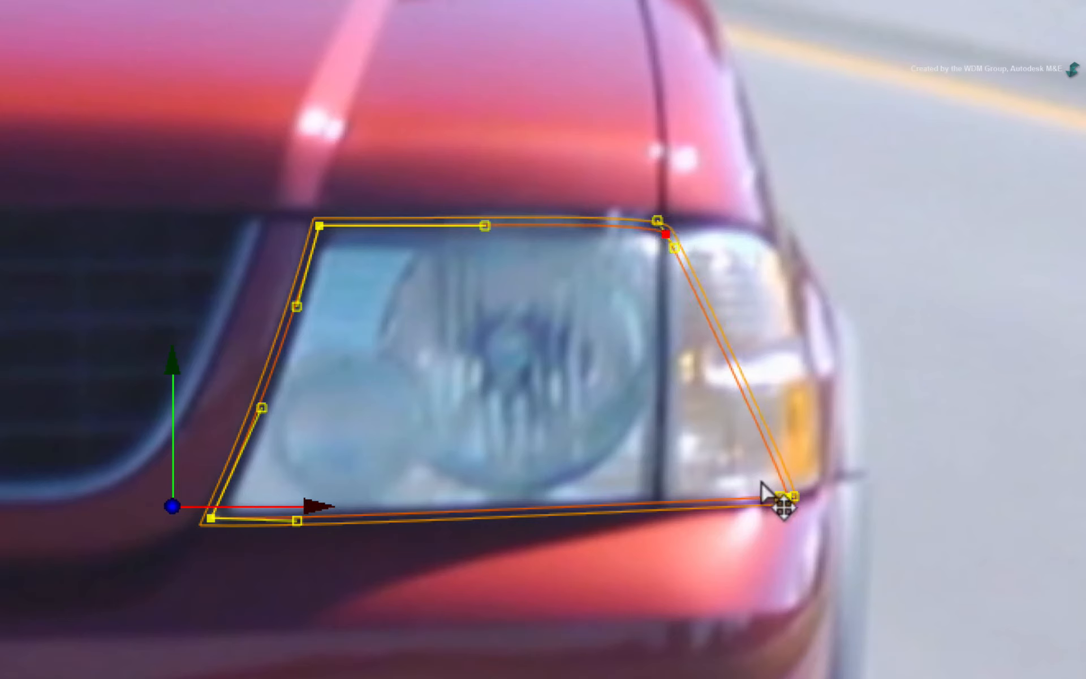
left_click_drag(787, 497, 647, 496)
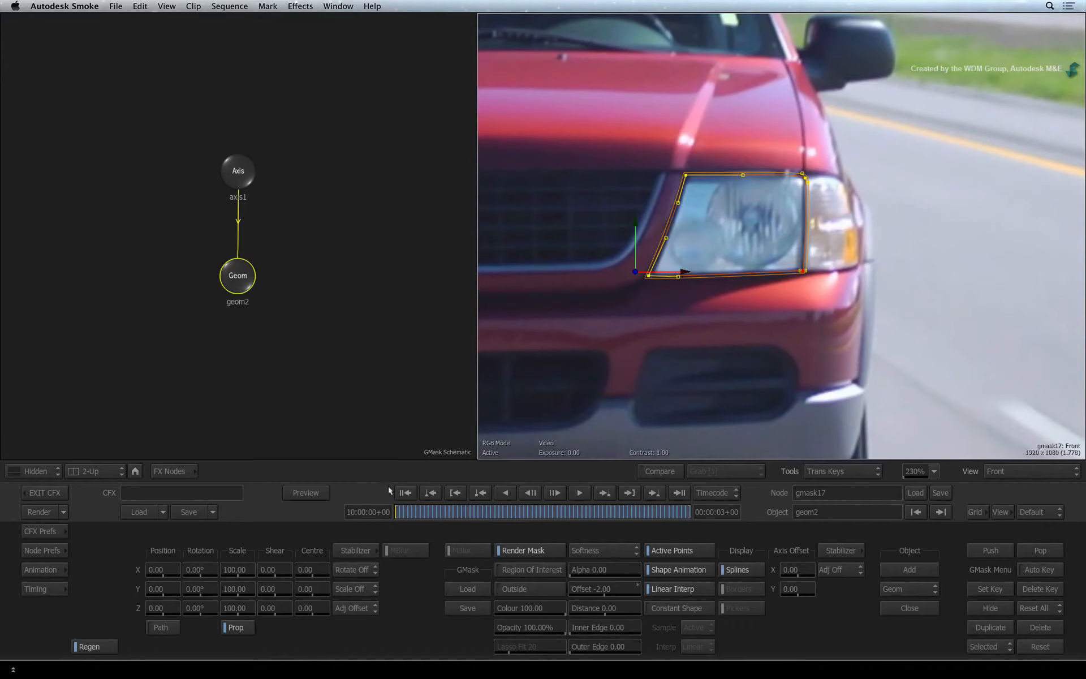
left_click_drag(397, 510, 628, 519)
left_click(934, 472)
left_click(931, 463)
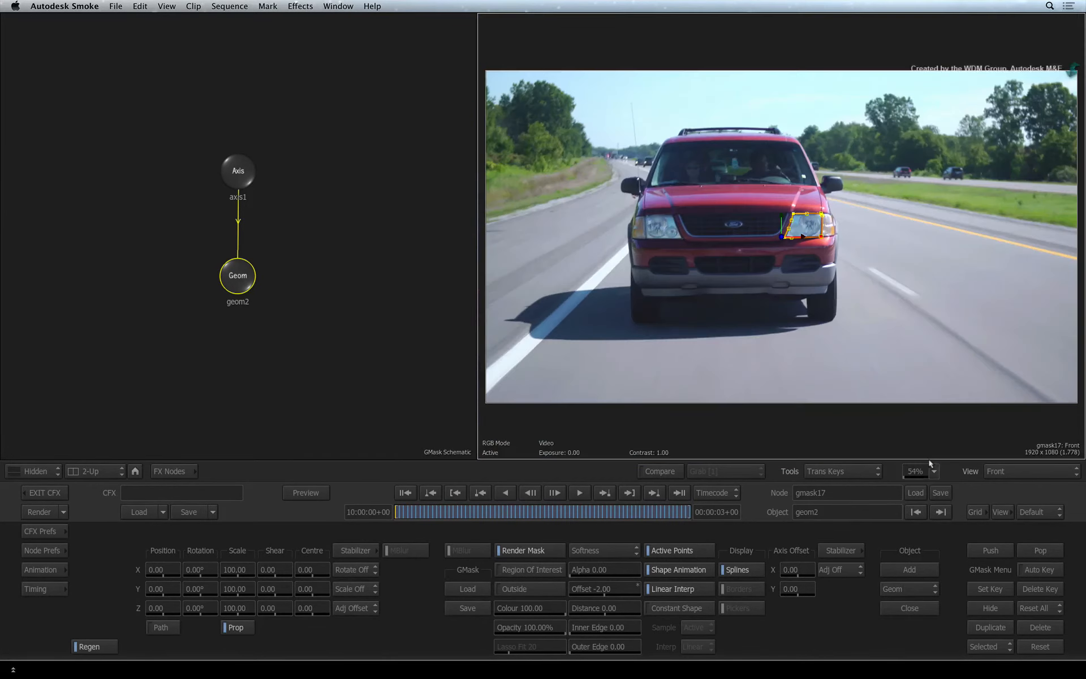
Step: Load the saved mask_headlamps2 setup into the GMask and place its axis and geometry beside the existing mask nodes
left_click(818, 469)
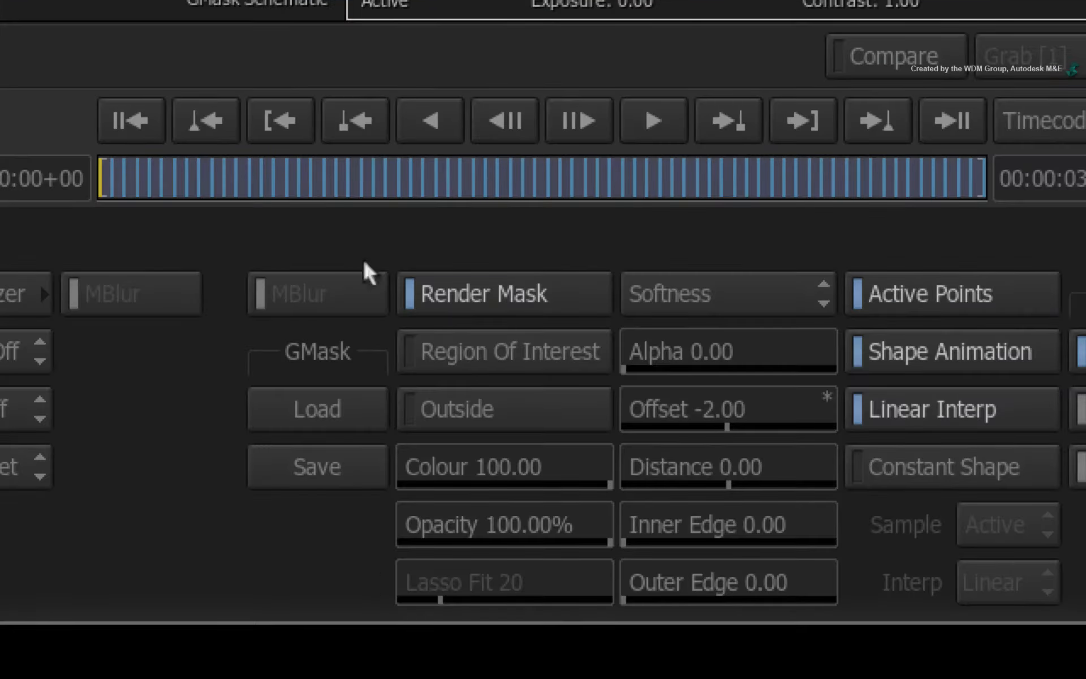
left_click(342, 407)
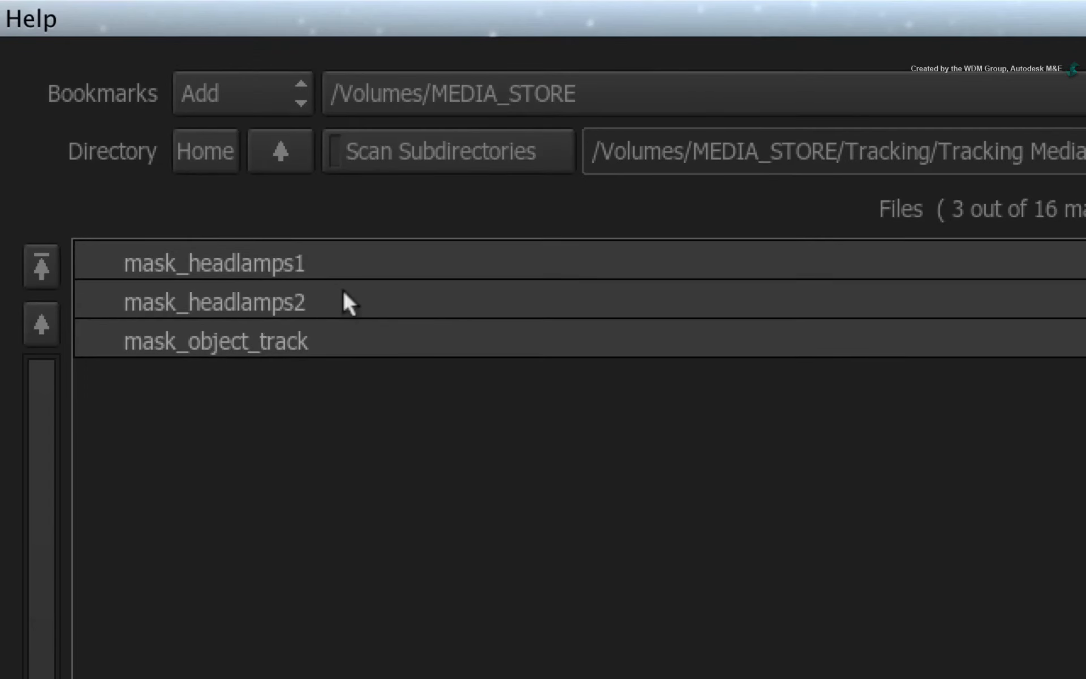
double_click(343, 291)
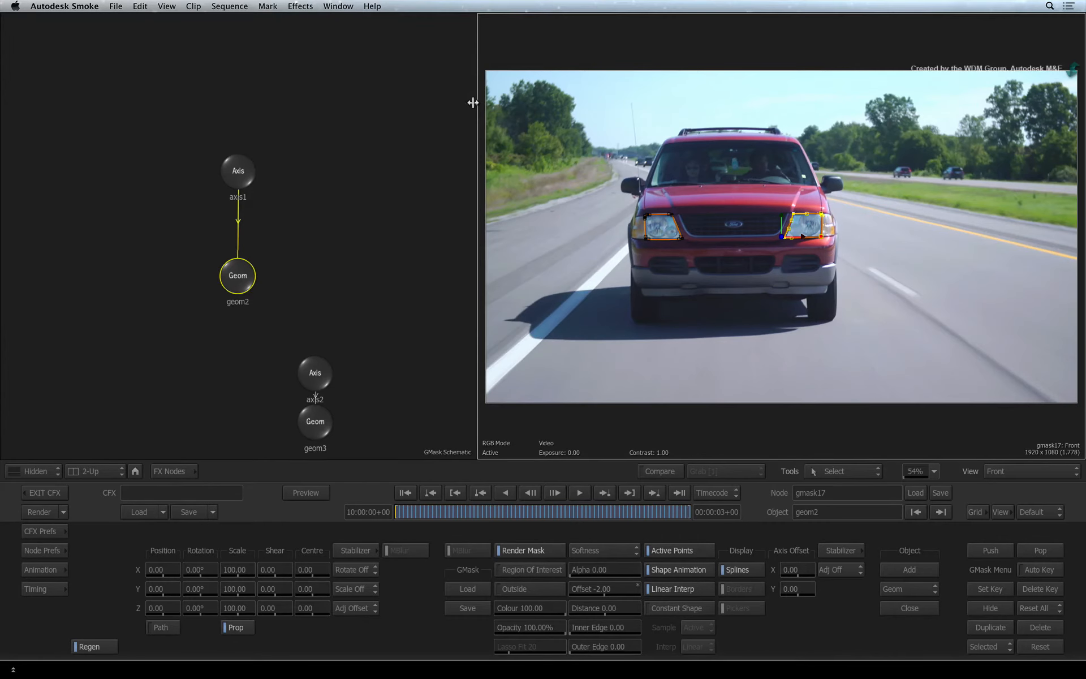
left_click_drag(315, 367, 311, 181)
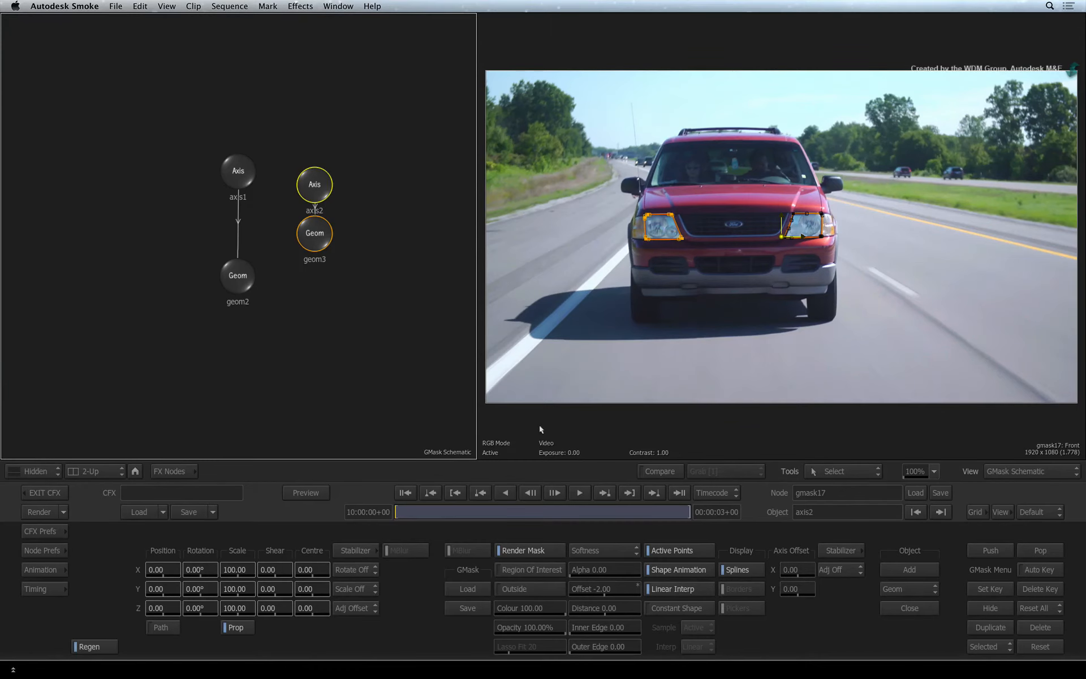
Step: Add a Glow node above GMask in the ConnectFX schematic and connect the source clip to its front input
left_click(126, 471)
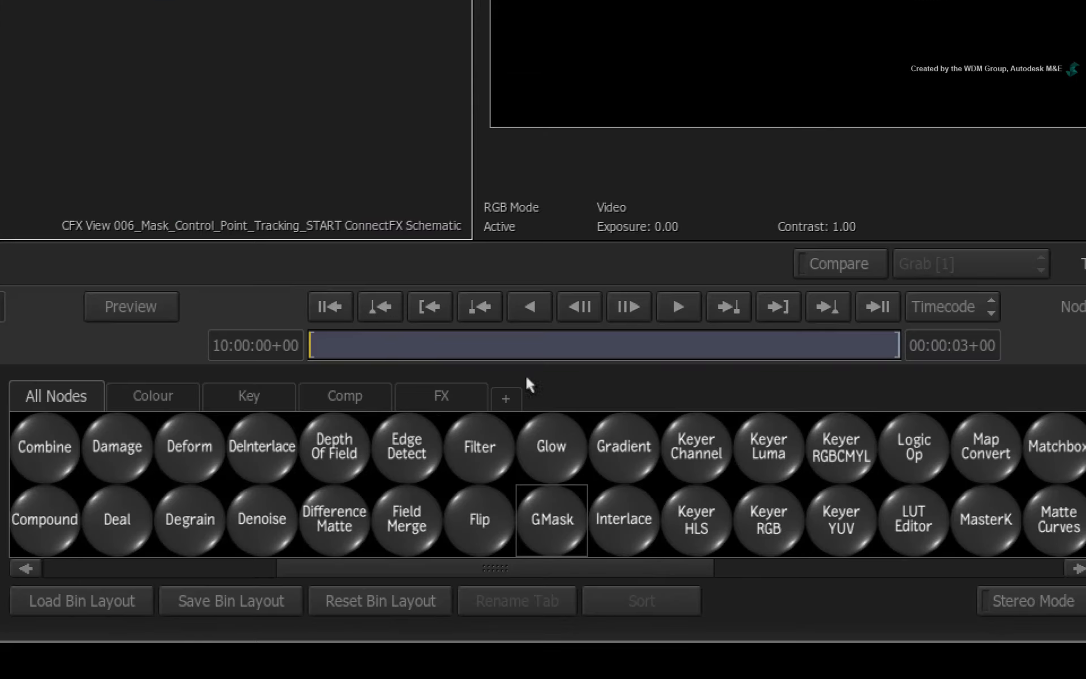
left_click_drag(551, 441, 139, 179)
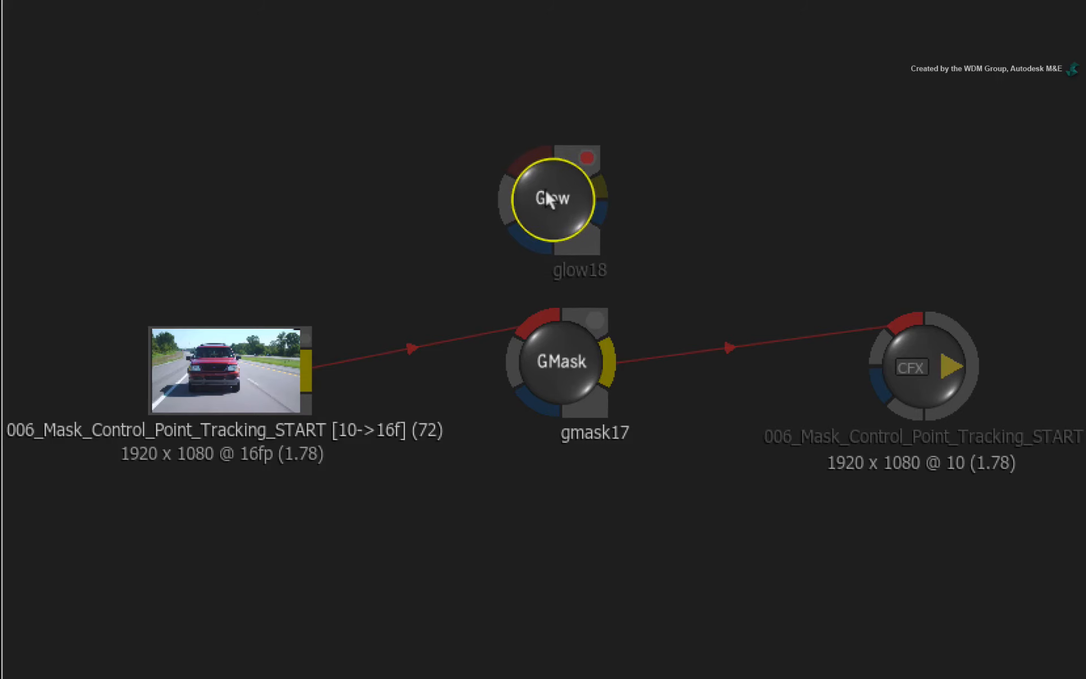
left_click_drag(545, 188, 558, 190)
left_click_drag(300, 354, 532, 140)
left_click_drag(549, 191, 618, 195)
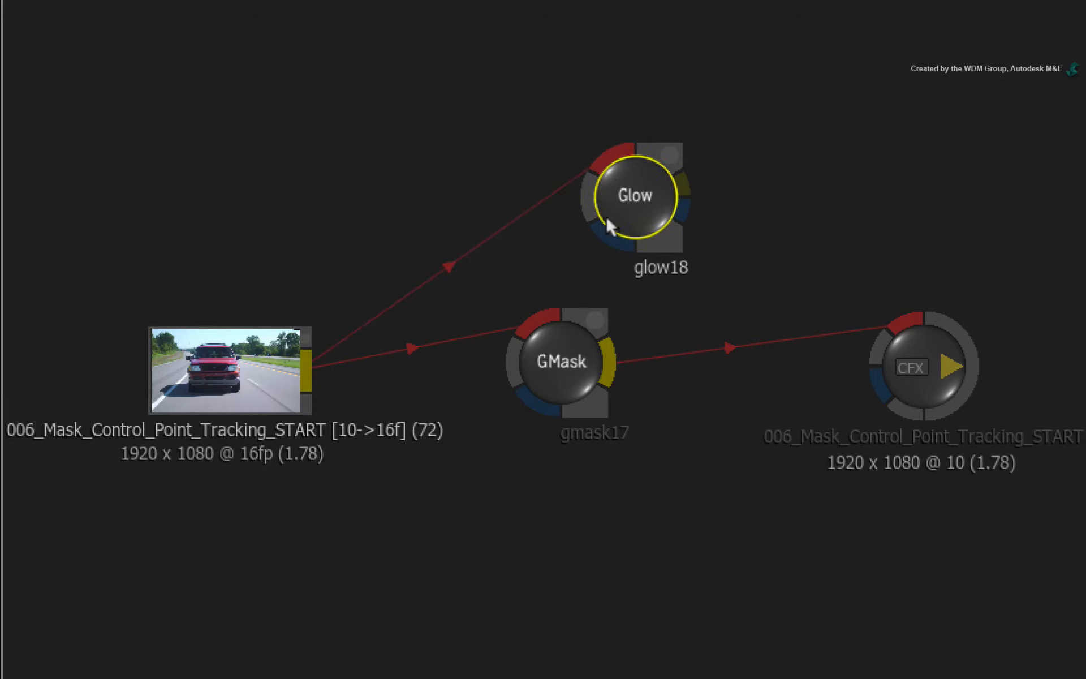
Step: Connect the GMask output to the Glow node's matte input, tidy the node positions, and open the Glow settings
left_click_drag(615, 310, 594, 219)
left_click_drag(560, 352, 456, 355)
left_click_drag(635, 196, 653, 217)
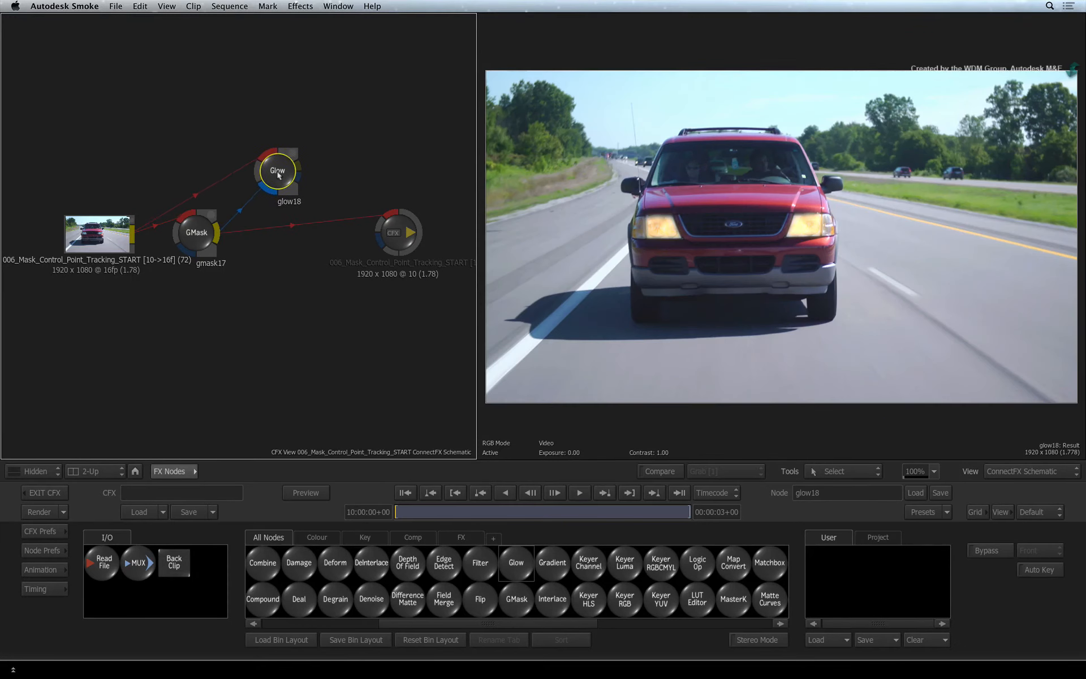
double_click(283, 168)
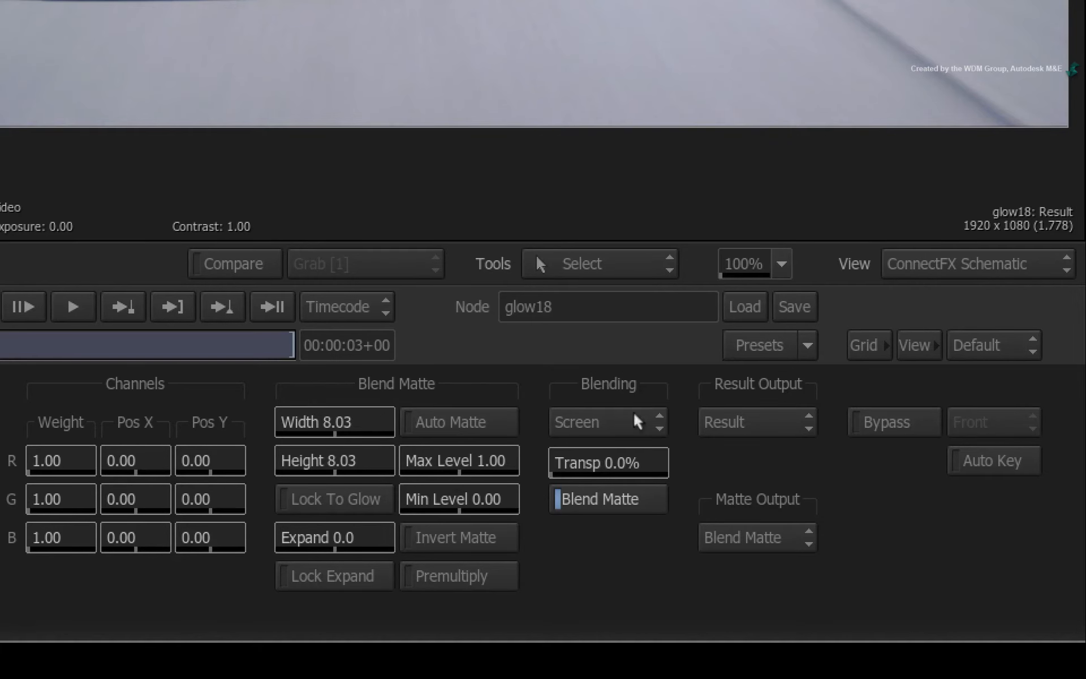
Step: Load the saved setup for the Glow node from /Volumes/MEDIA_STORE/Tracking/Tracking Media
left_click(746, 300)
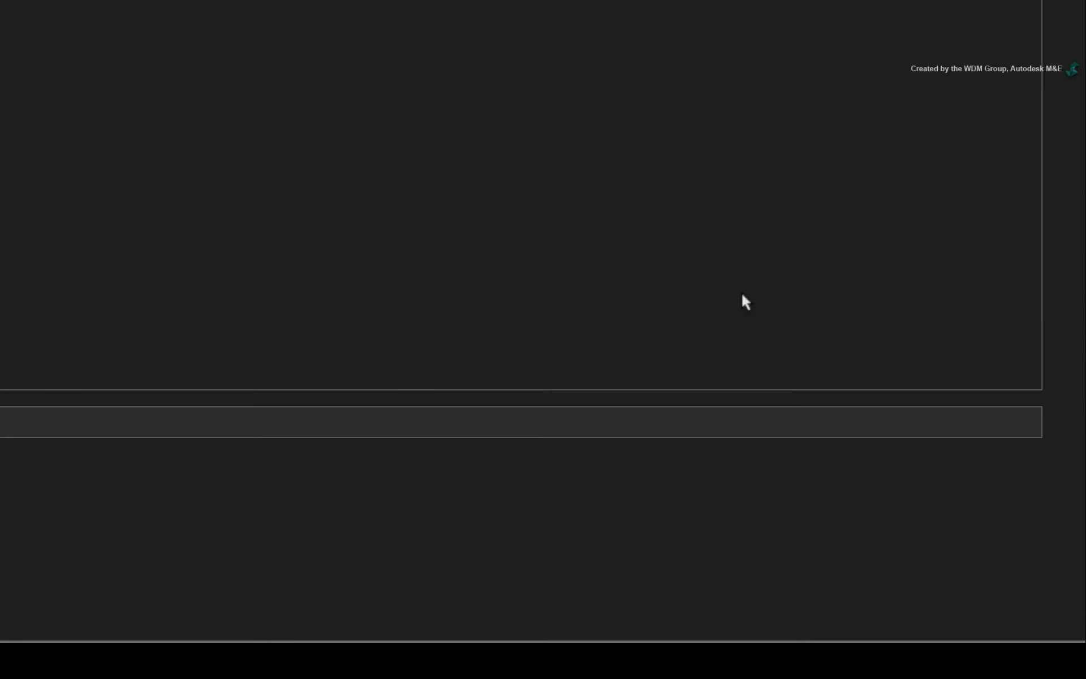
left_click(368, 63)
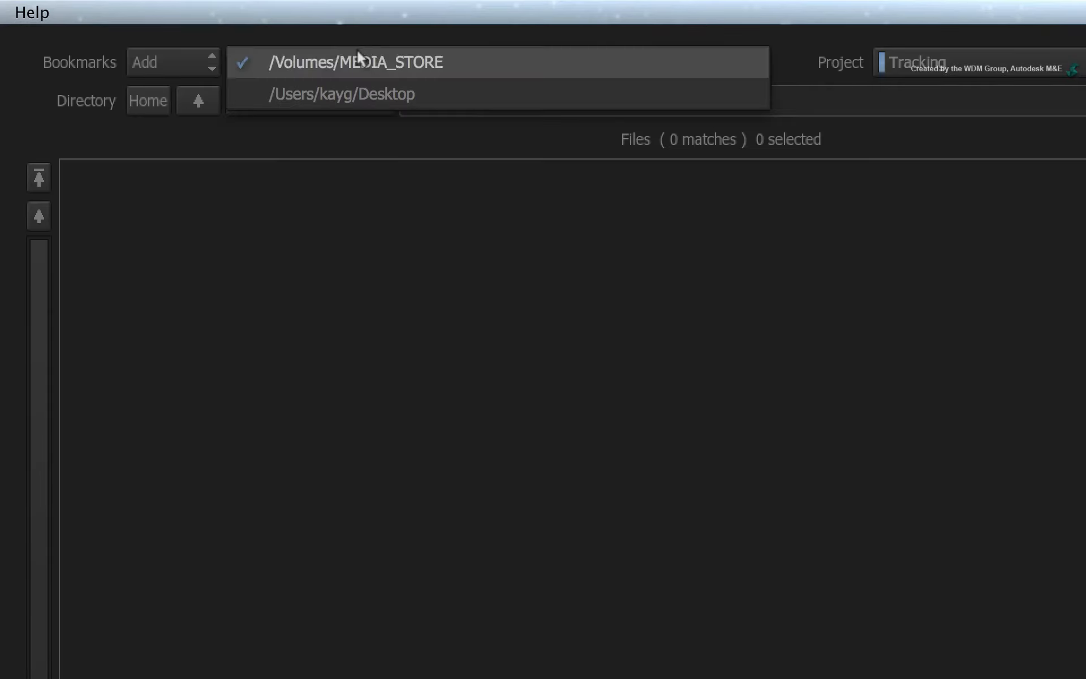
left_click(281, 61)
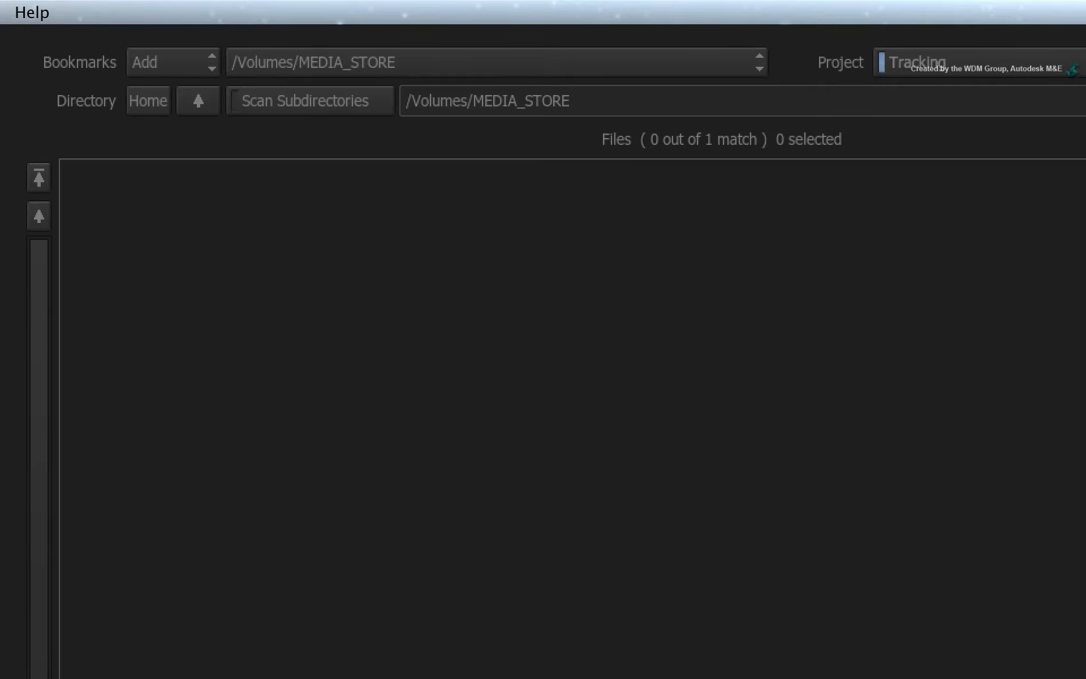
left_click(209, 176)
left_click(210, 176)
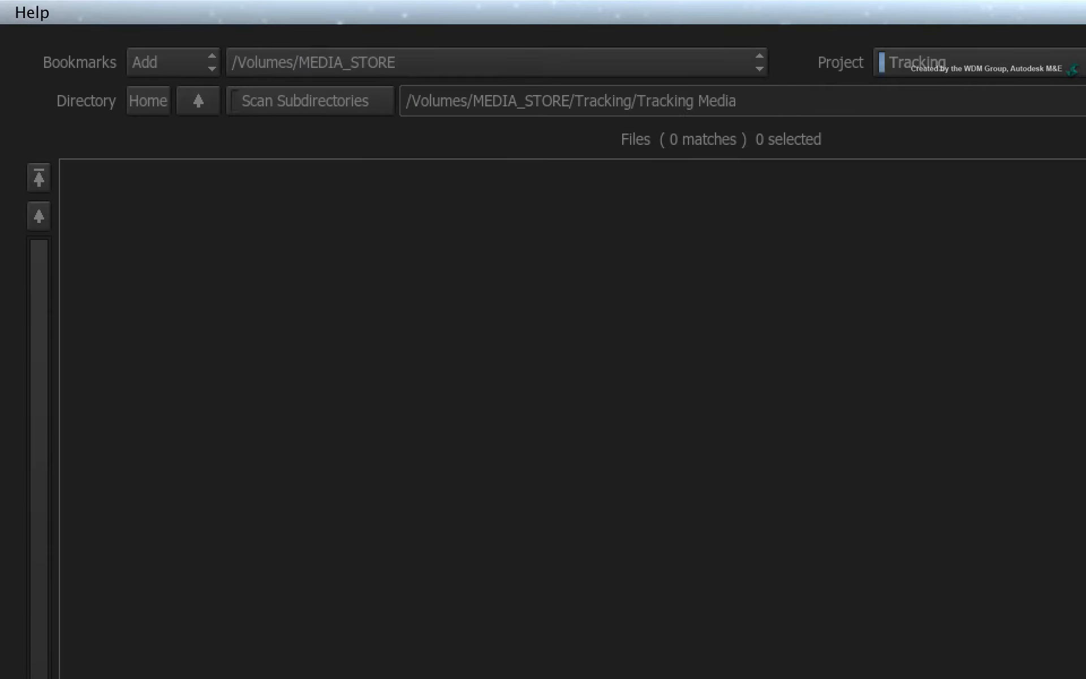
left_click(298, 175)
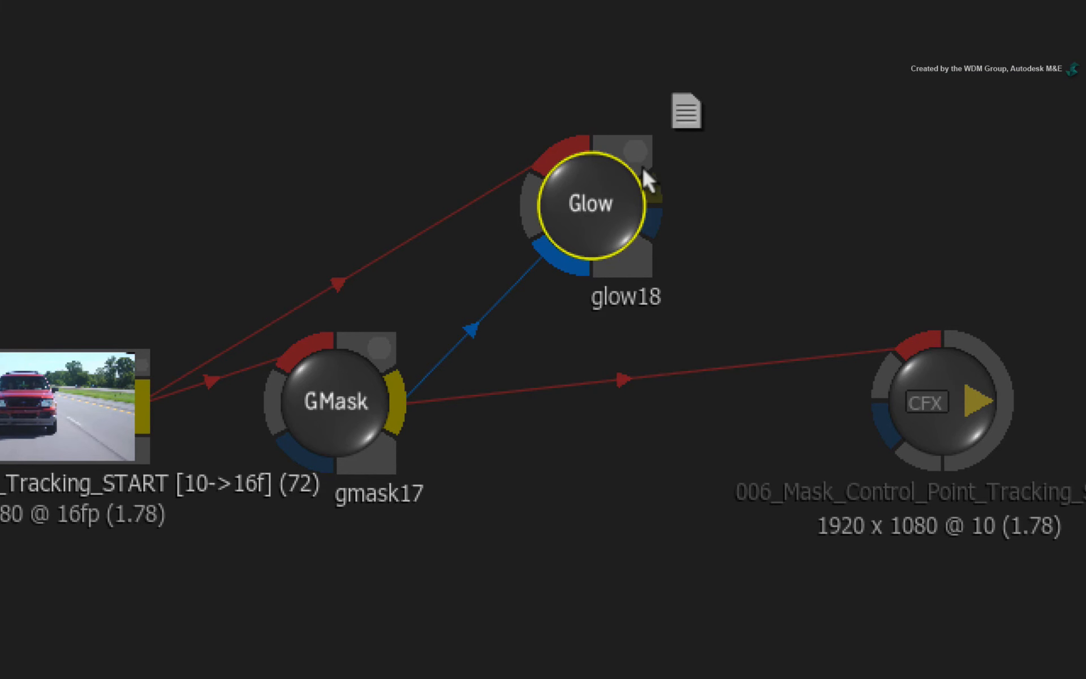
Step: Connect the Glow node's result output to the front input of the CFX output node and exit ConnectFX at the first frame
left_click_drag(643, 170, 928, 341)
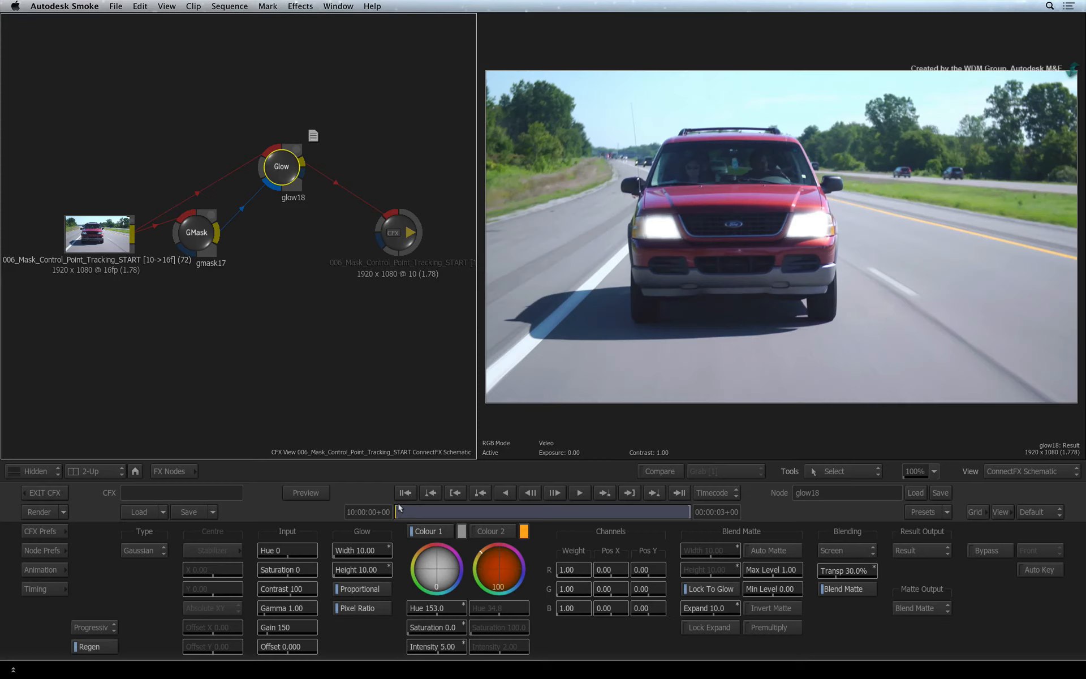
mouse_move(401, 514)
left_mouse_down()
mouse_move(659, 516)
mouse_move(381, 516)
left_mouse_up()
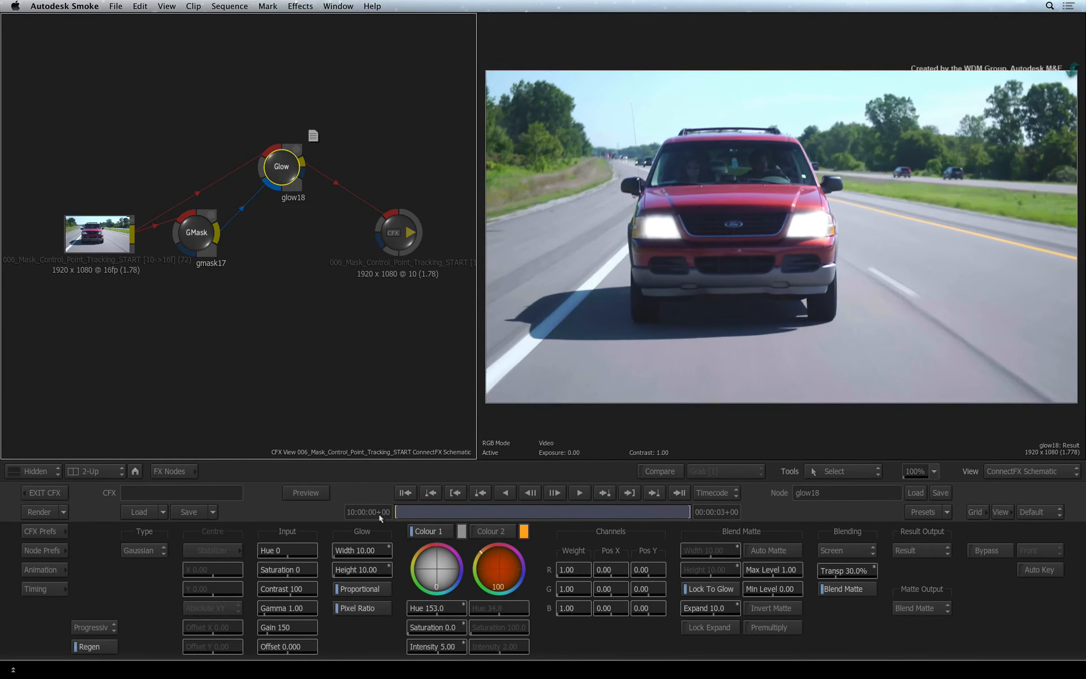
left_click(42, 492)
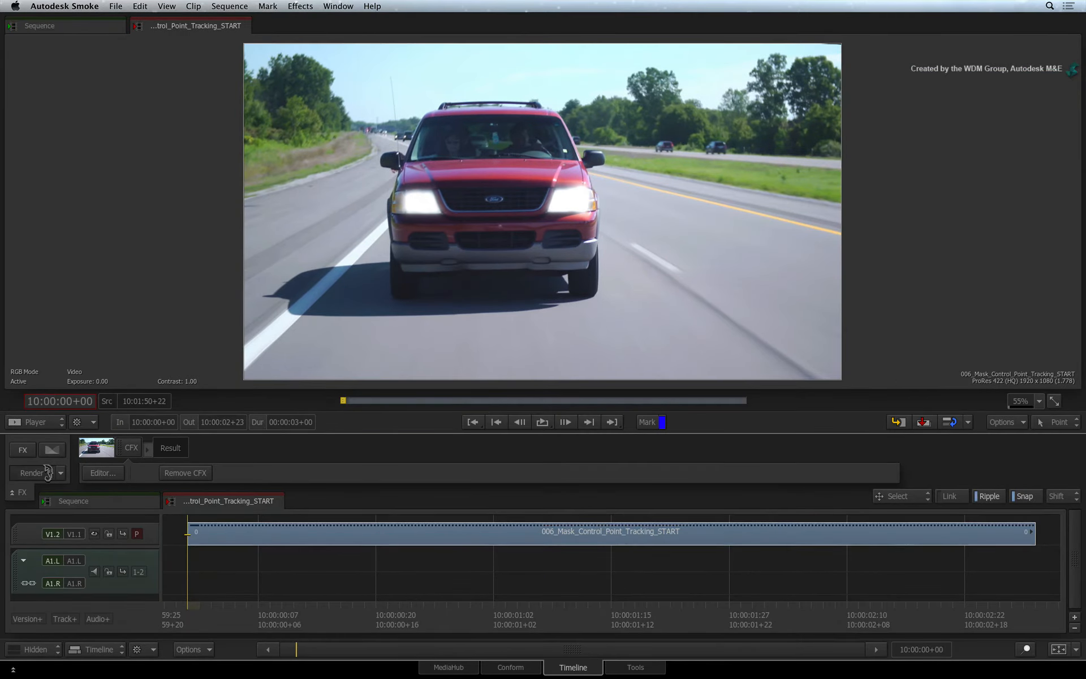
Step: Render the 006_Mask_Control_Point_Tracking_START clip's ConnectFX effect and play the clip full screen
left_click(47, 473)
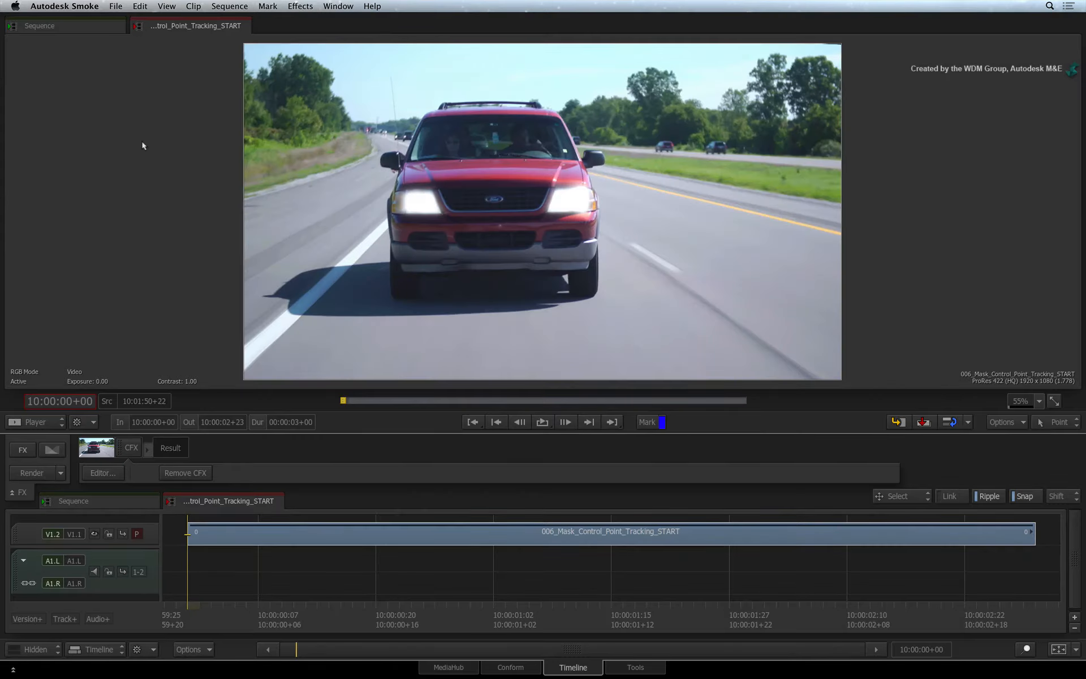
key("ctrl+Escape")
key("space")
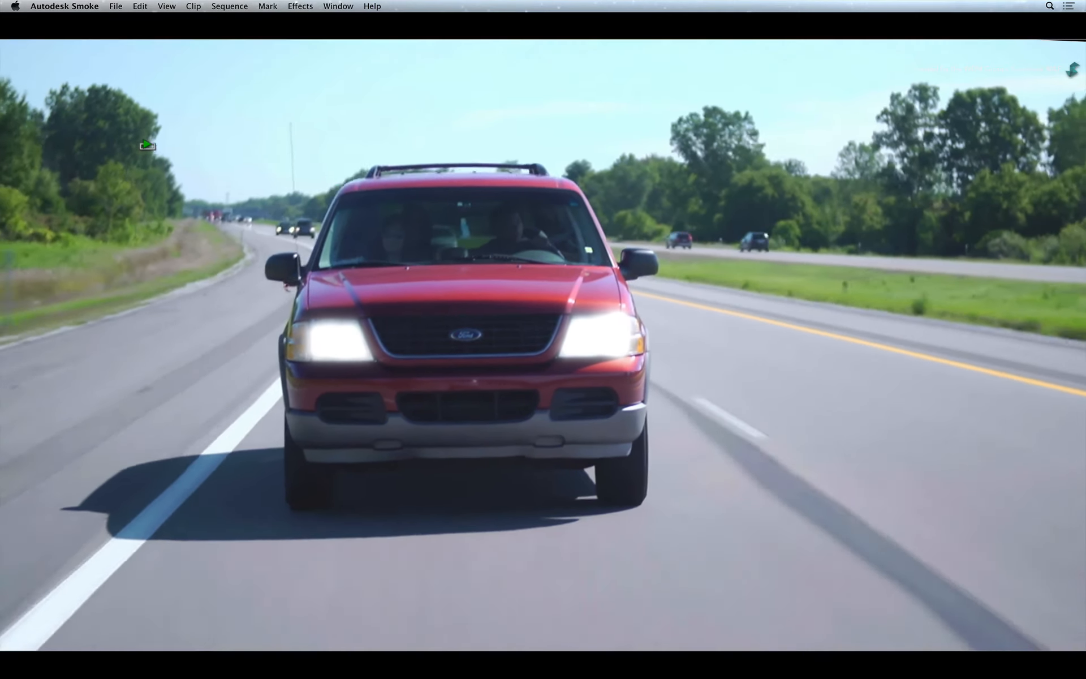